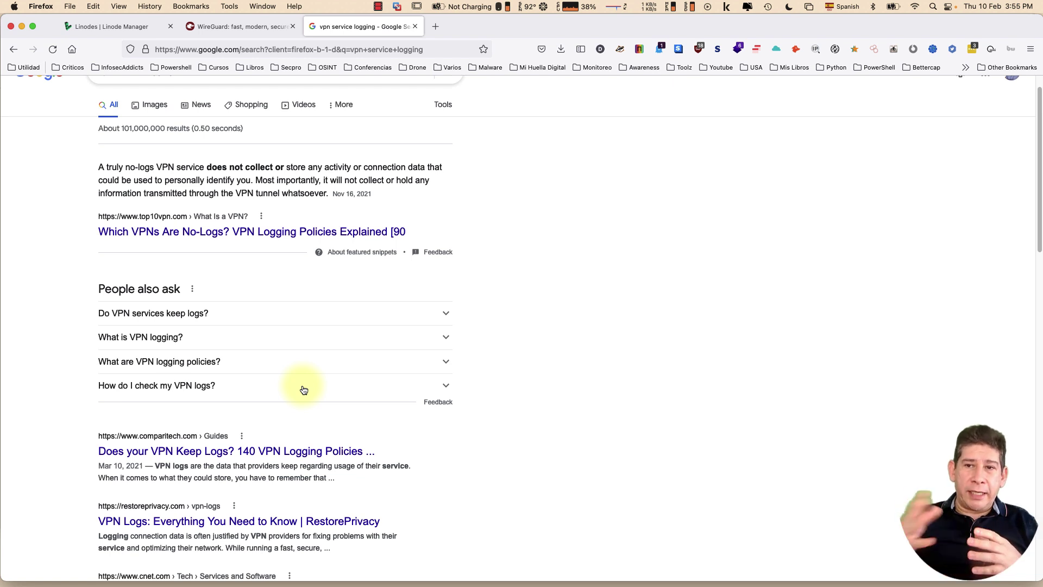
Step: Look through the Google results on VPN service logging and close the search results page
scroll(296, 394, down, 3)
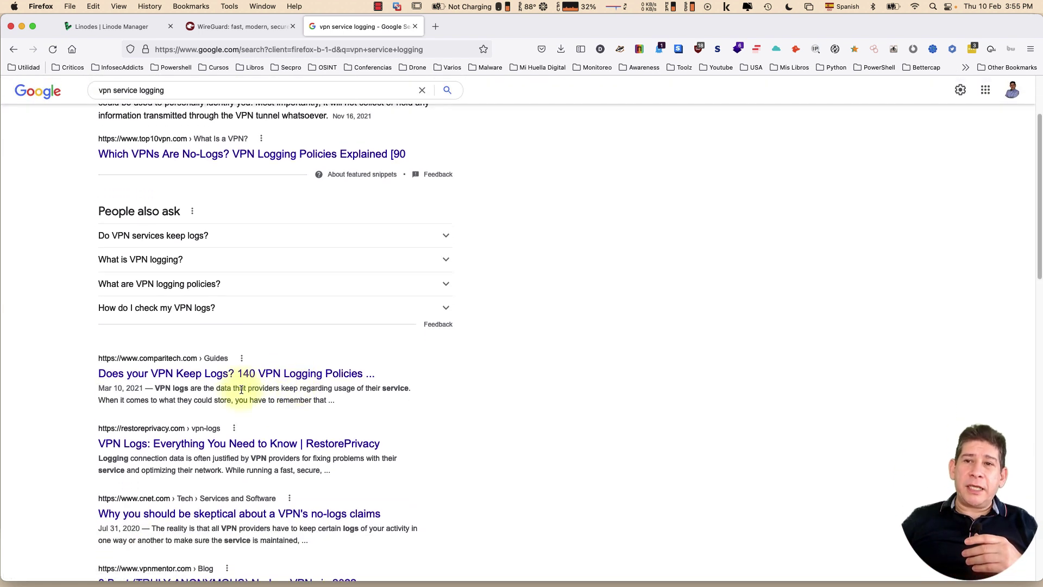
scroll(250, 385, down, 4)
scroll(282, 424, down, 4)
scroll(283, 421, down, 1)
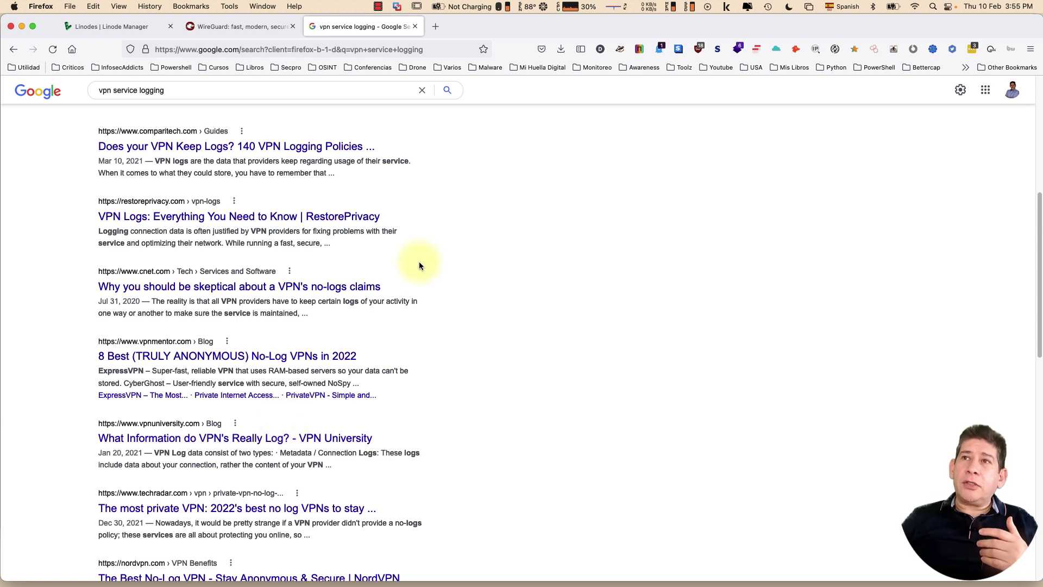
click(415, 26)
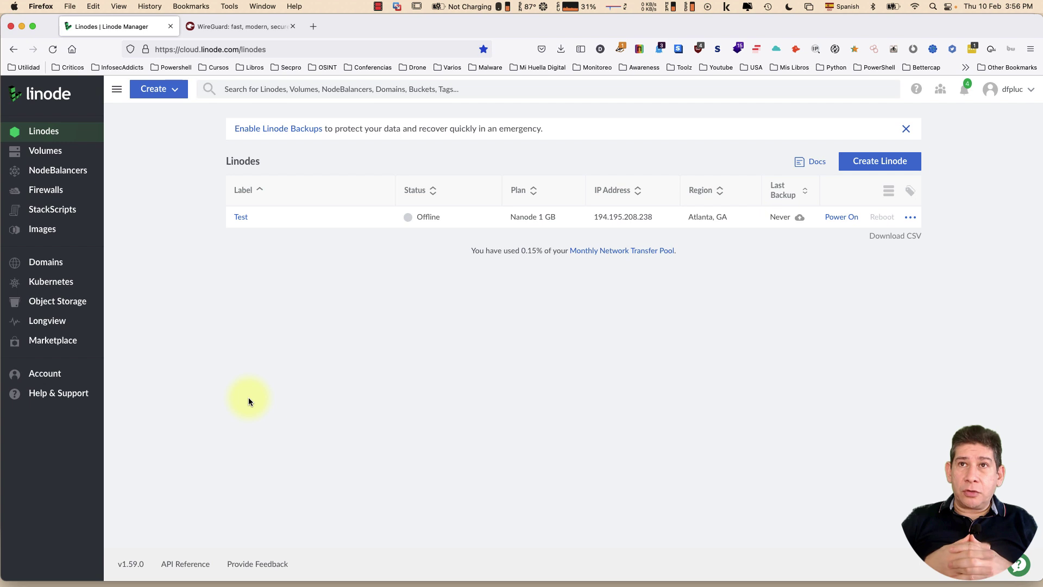
Step: Start creating a new Linode and set its distribution image to Ubuntu 20.04 LTS
click(177, 93)
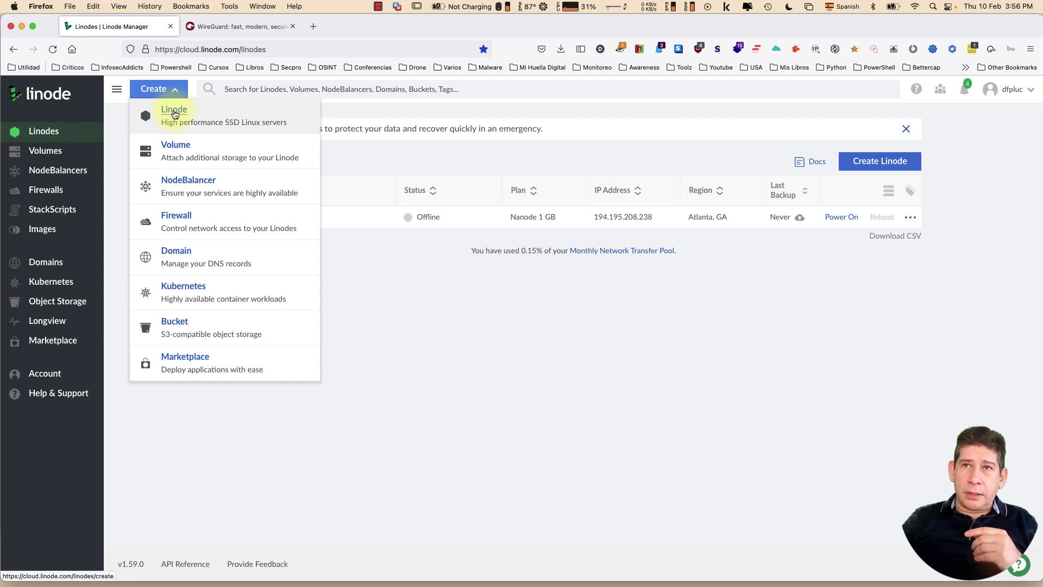
click(174, 111)
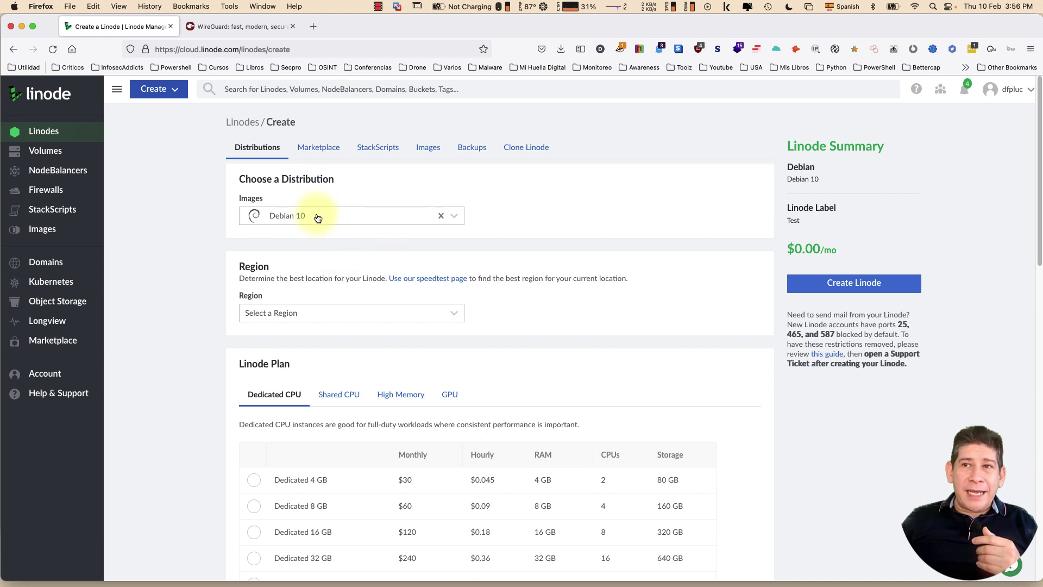
click(413, 219)
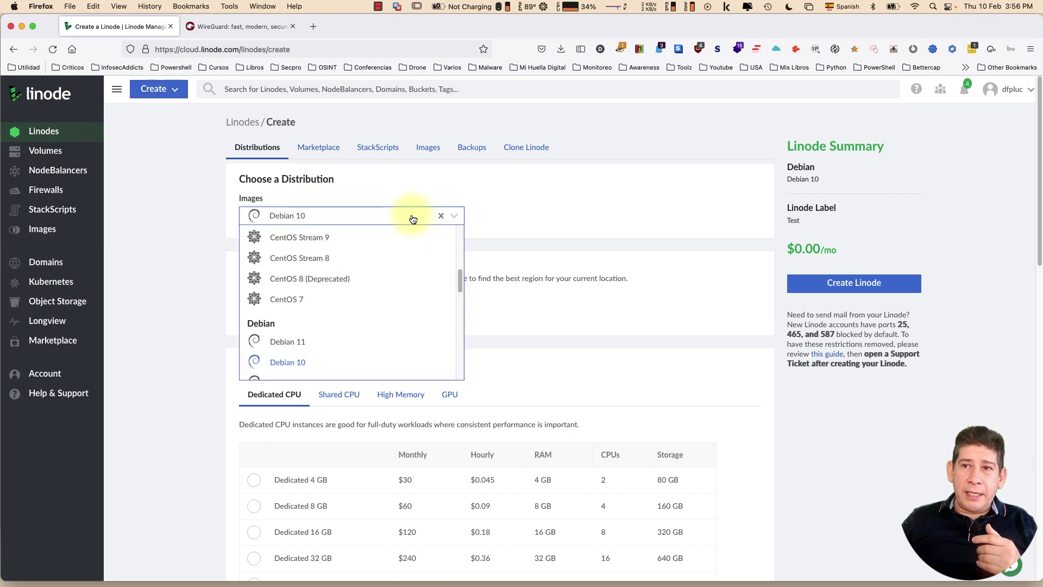
scroll(373, 268, down, 2)
scroll(372, 270, up, 5)
scroll(372, 271, up, 2)
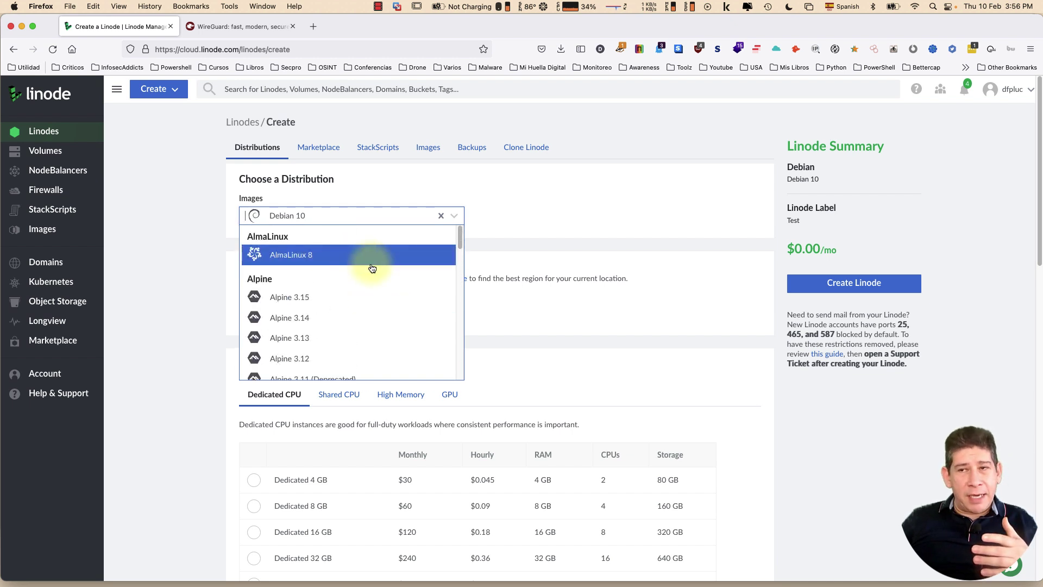
scroll(373, 285, down, 3)
scroll(374, 294, down, 5)
scroll(375, 294, down, 5)
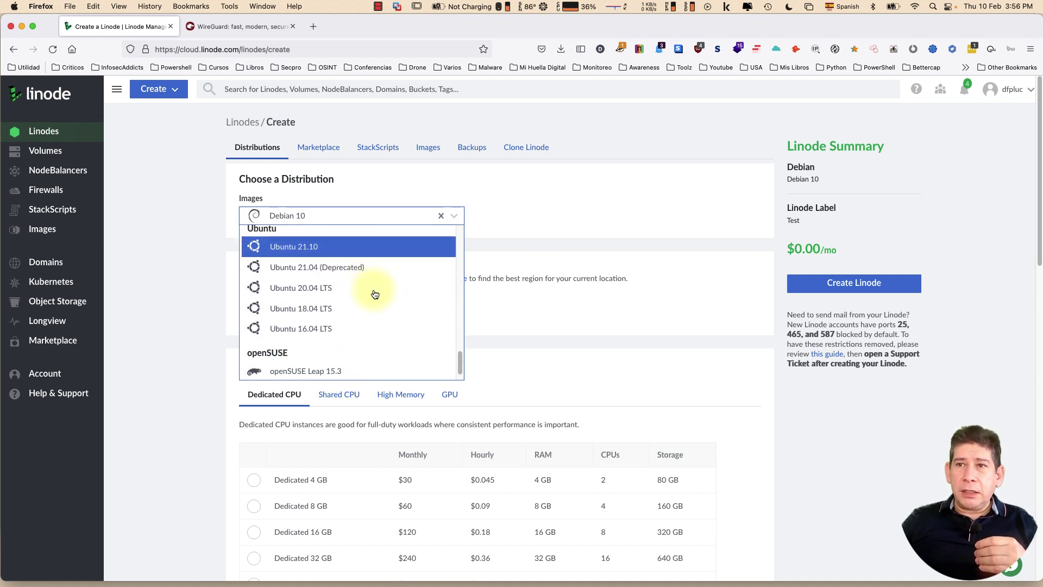
scroll(377, 302, up, 1)
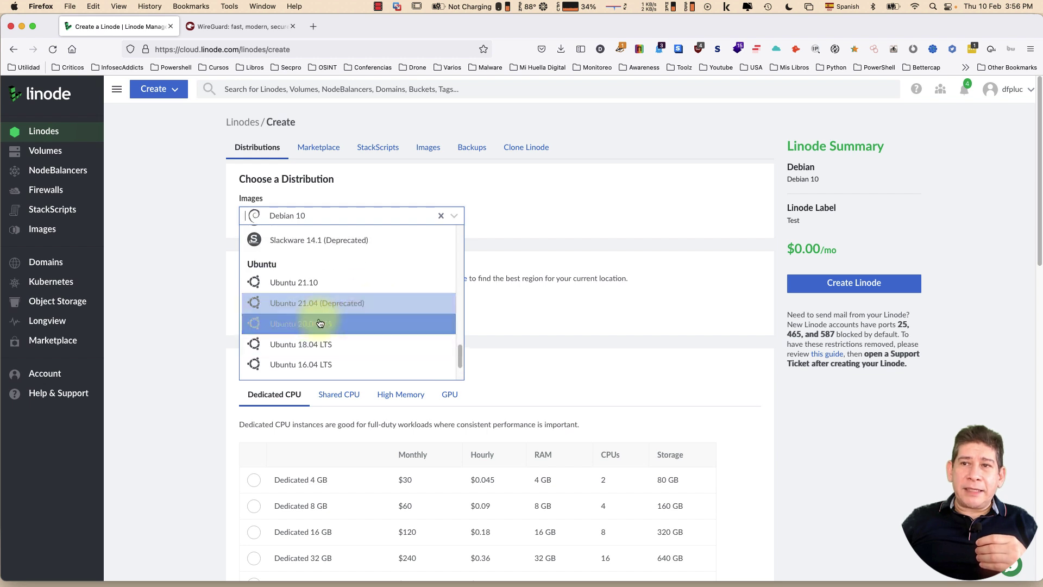
click(288, 325)
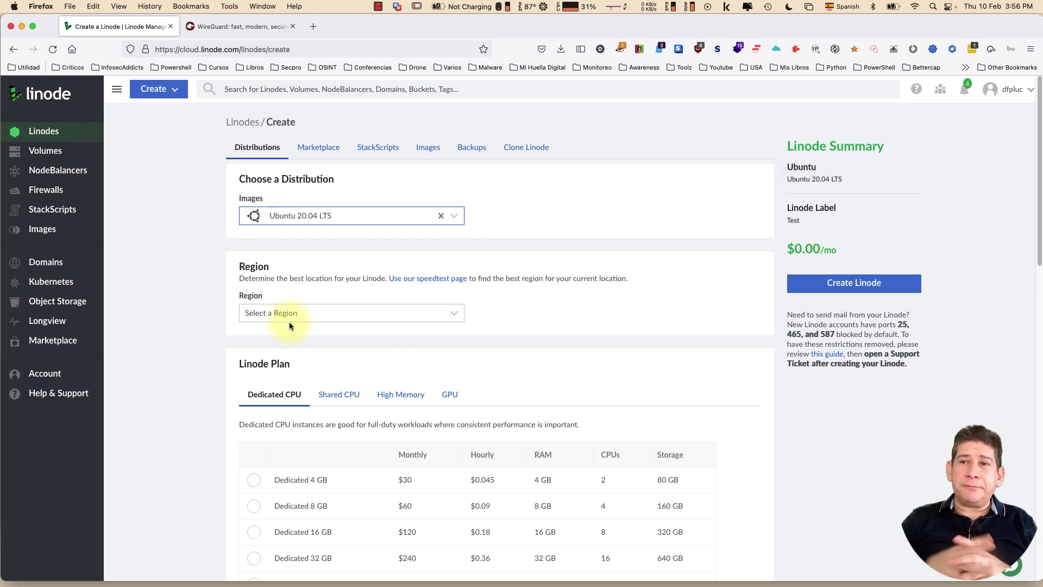
Step: Set the new Linode's region to Atlanta, GA after reviewing the available locations
click(340, 318)
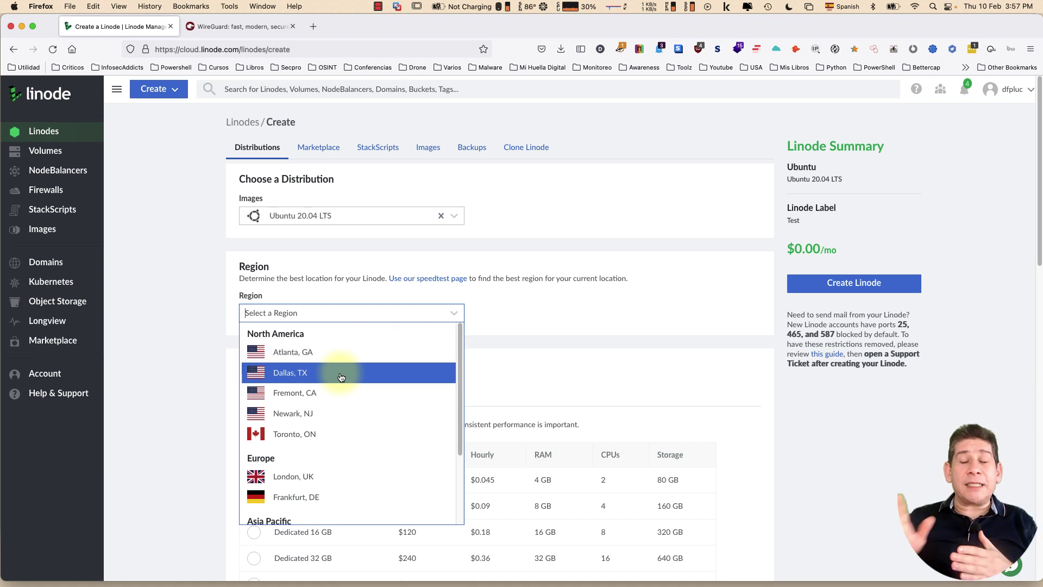
scroll(341, 378, down, 2)
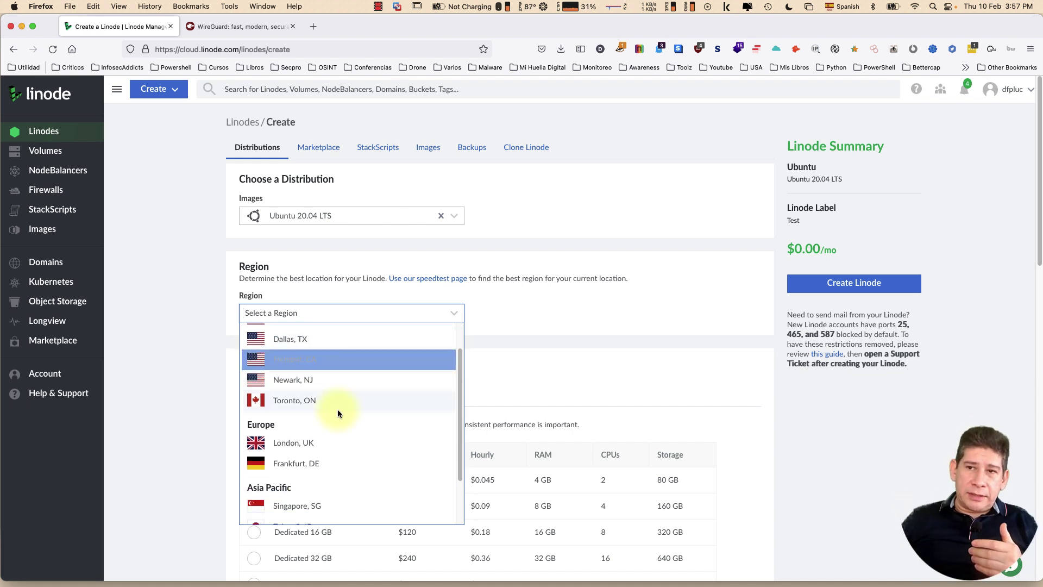
scroll(314, 404, down, 3)
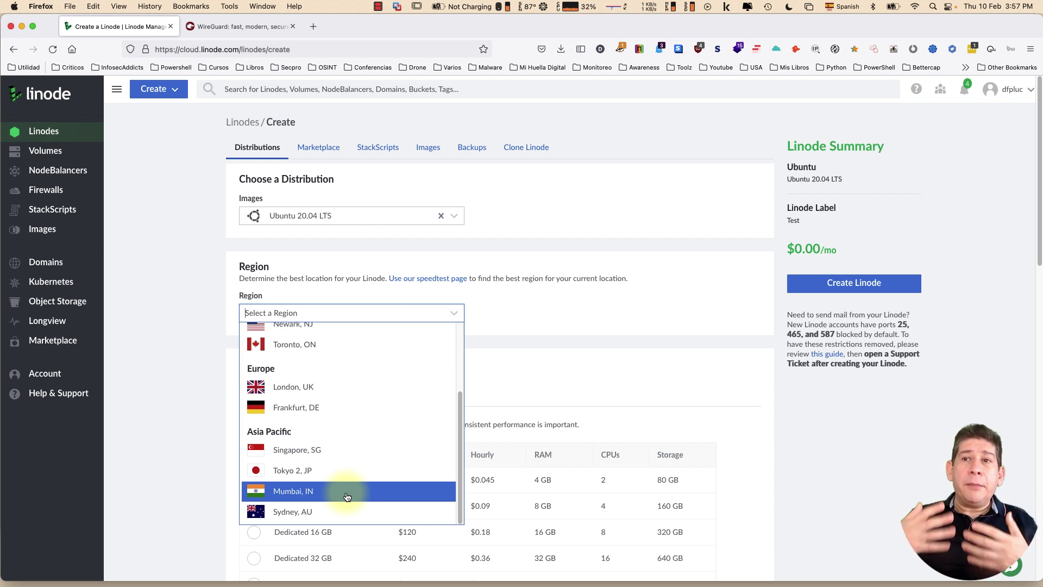
scroll(347, 496, up, 4)
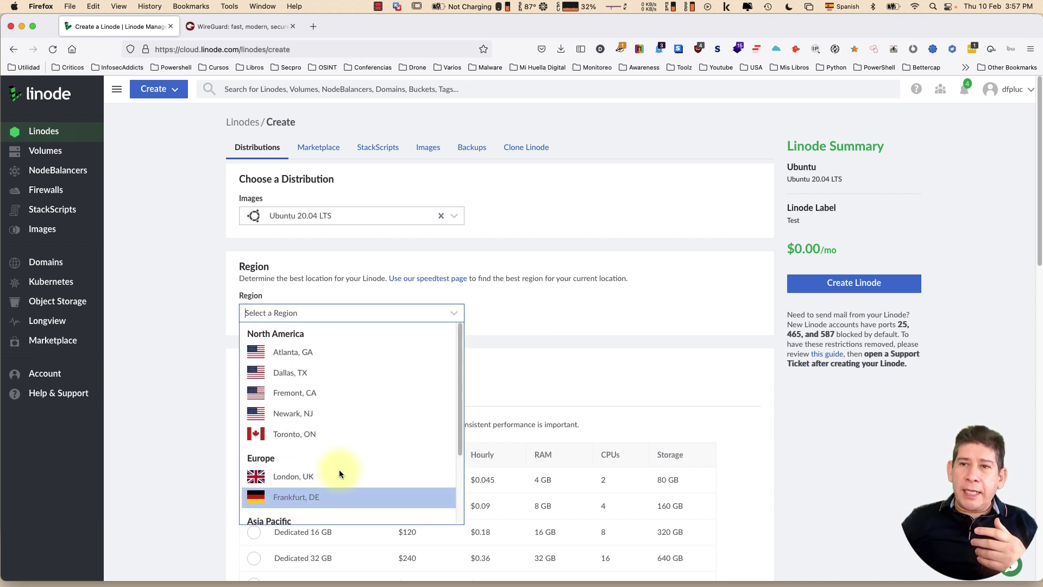
click(295, 357)
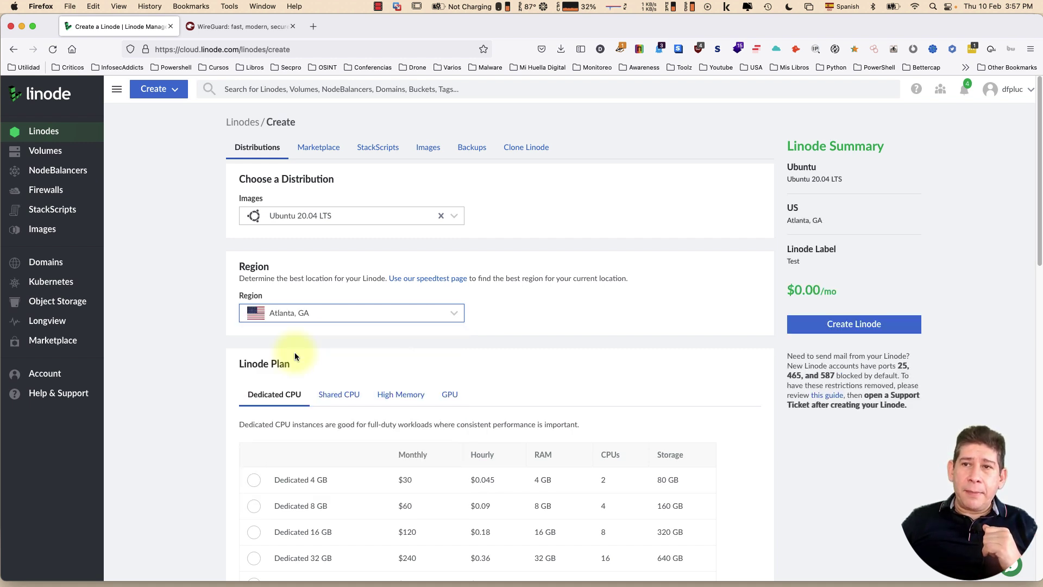
Step: Select the Nanode 1 GB plan among the Shared CPU plans and try to create the Linode
scroll(328, 359, down, 2)
scroll(328, 356, down, 2)
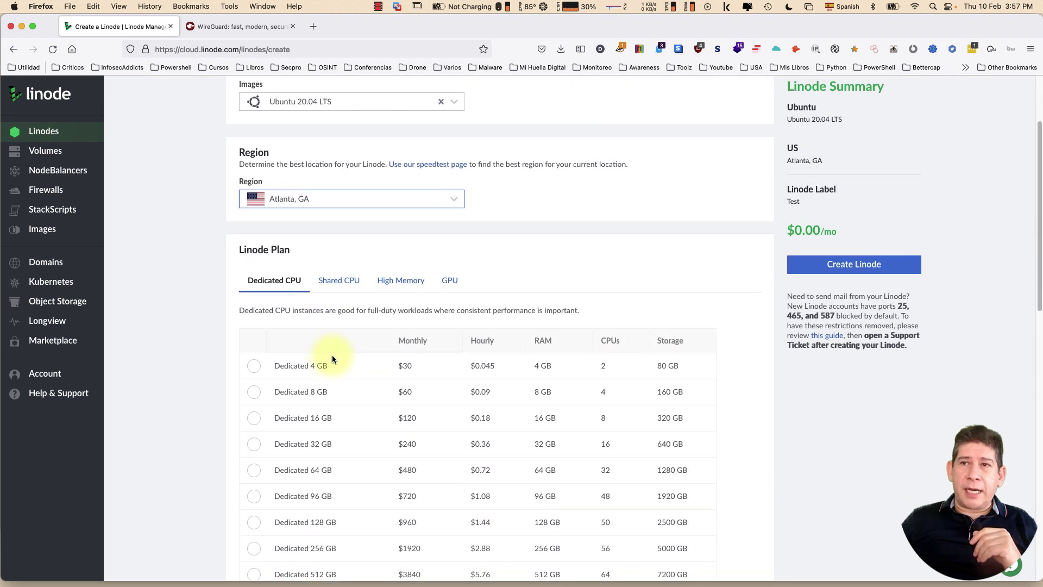
scroll(332, 369, down, 2)
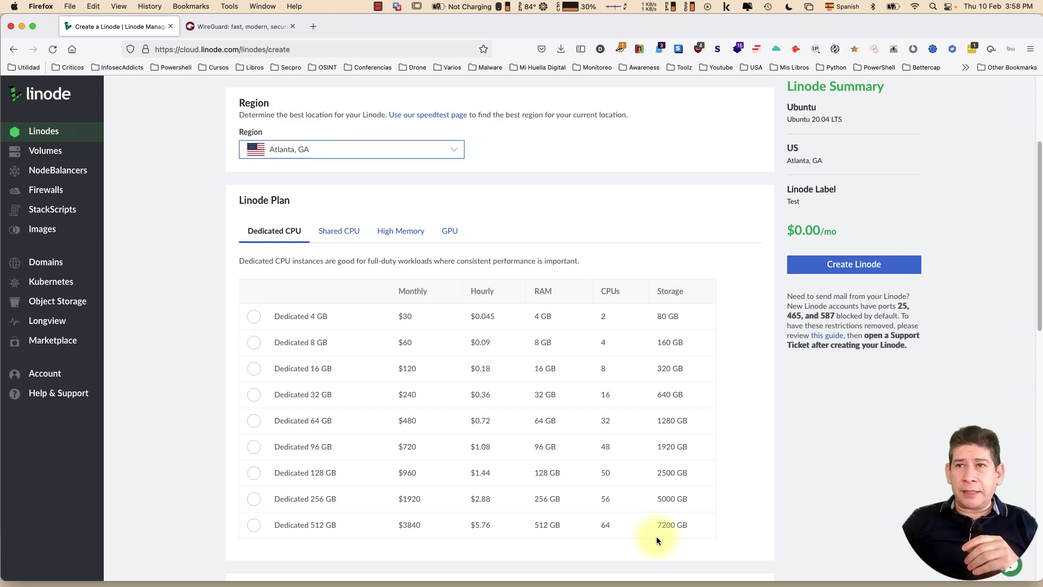
scroll(555, 455, up, 3)
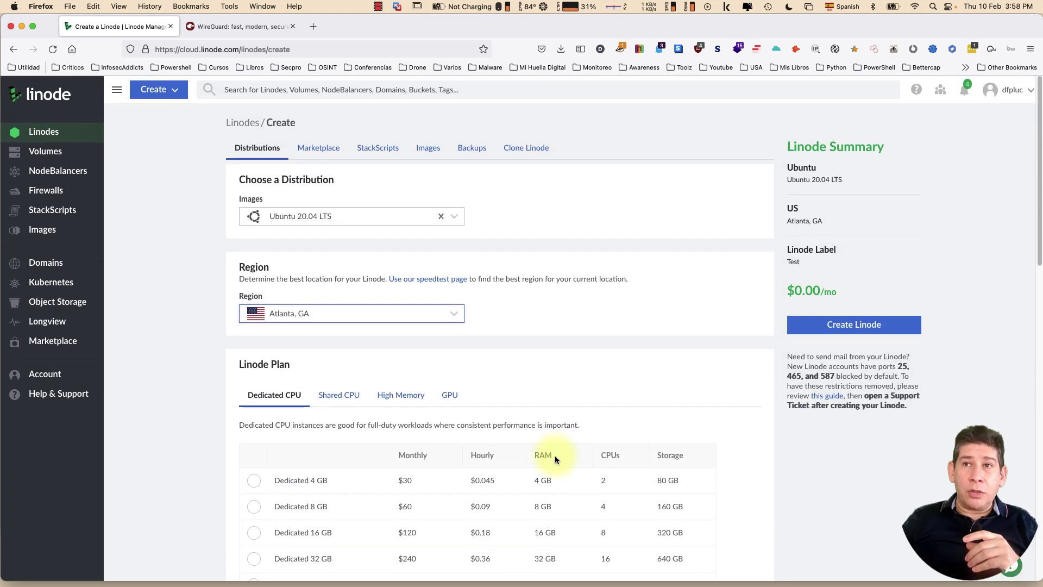
scroll(538, 402, down, 7)
scroll(548, 421, up, 2)
scroll(548, 424, up, 2)
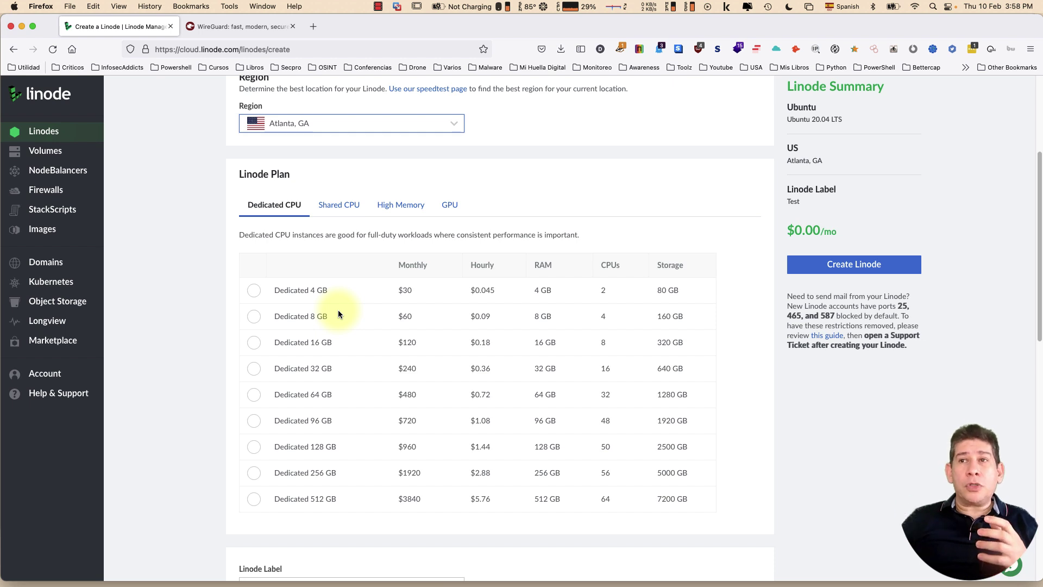
click(341, 211)
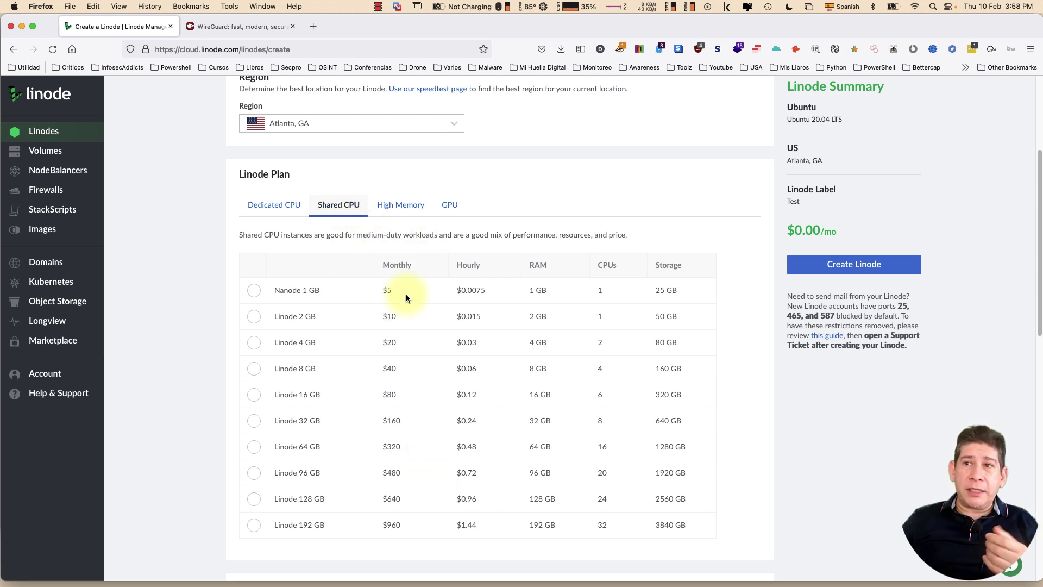
click(254, 296)
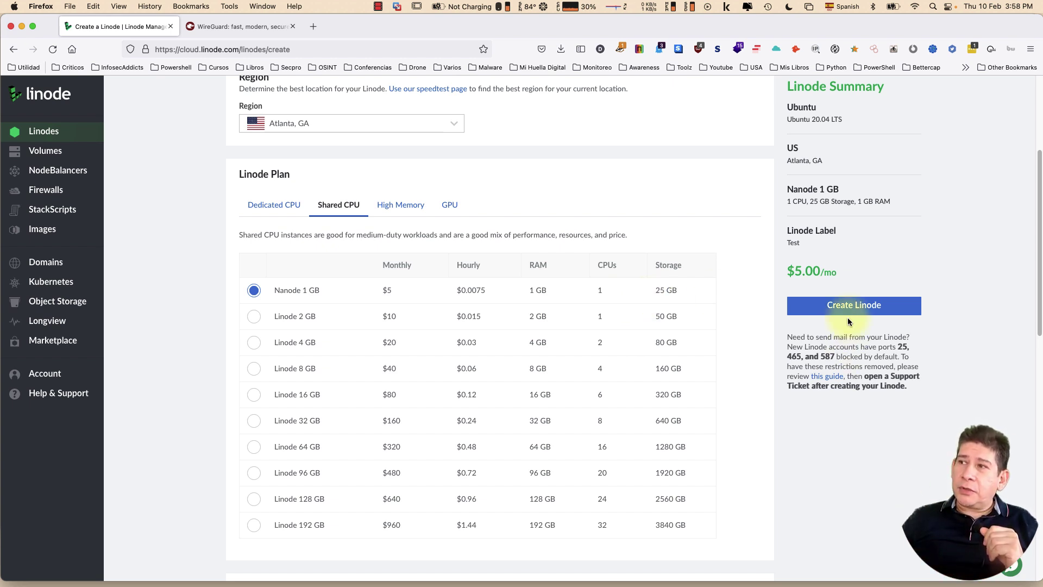
click(866, 307)
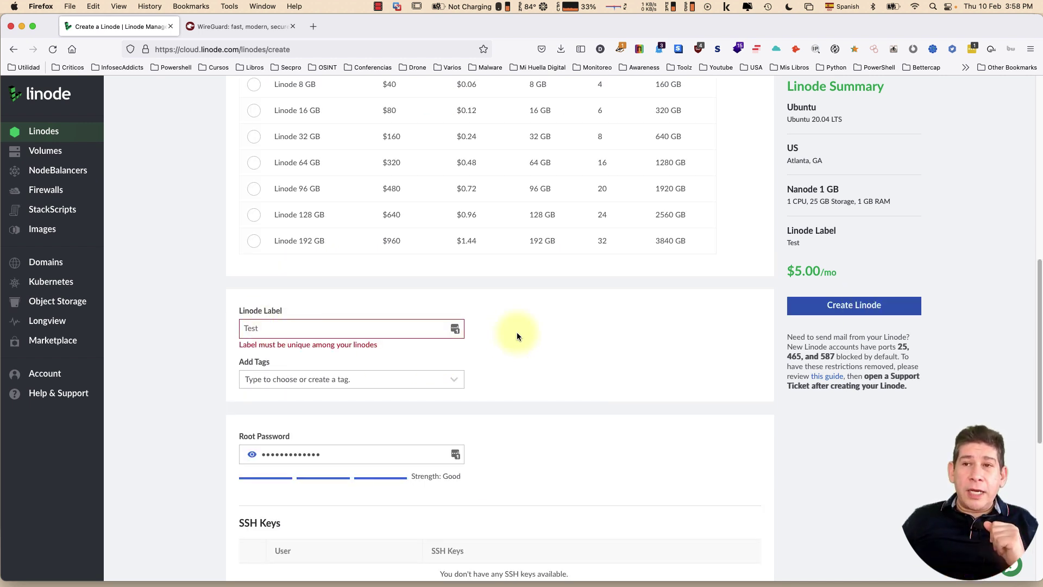
Step: Change the Linode's label to VPN and try to add the tag VPN
click(287, 331)
drag(287, 331, 229, 327)
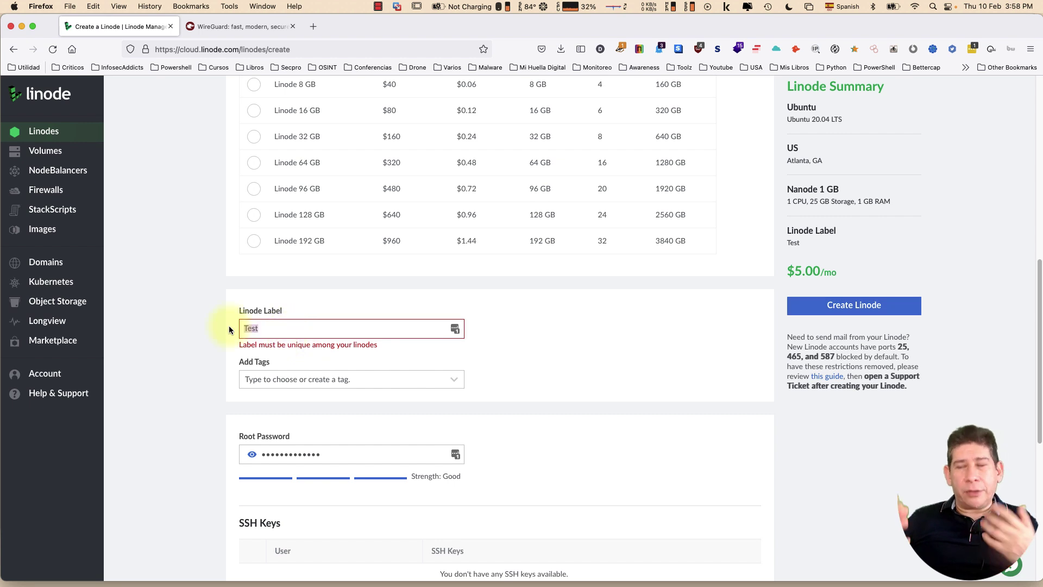
text(VPN)
click(298, 381)
text(VPN)
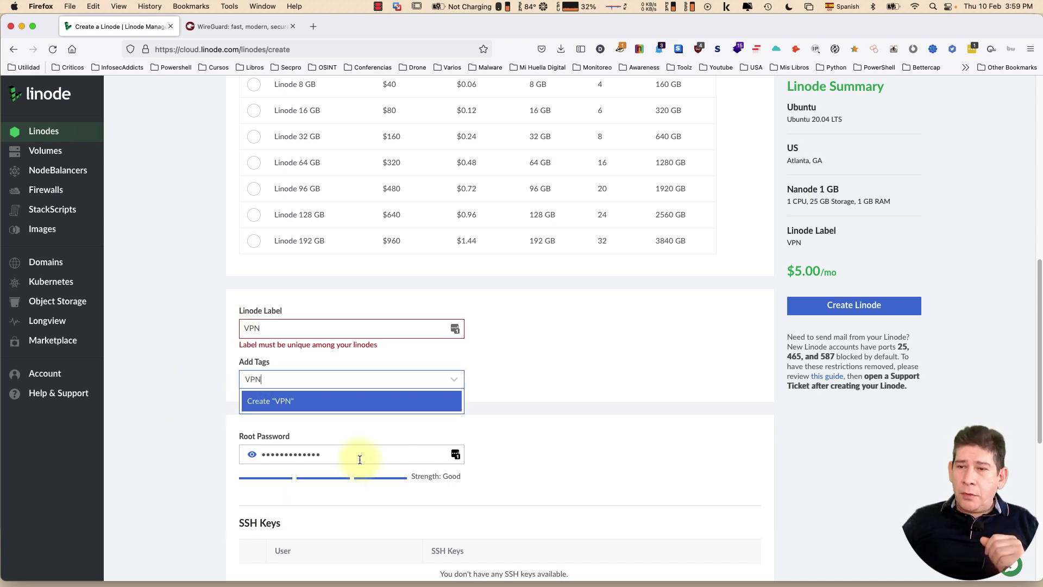
Step: Replace the prefilled root password of the new Linode by entering a strong root password
drag(360, 460, 232, 454)
text(••••••••••)
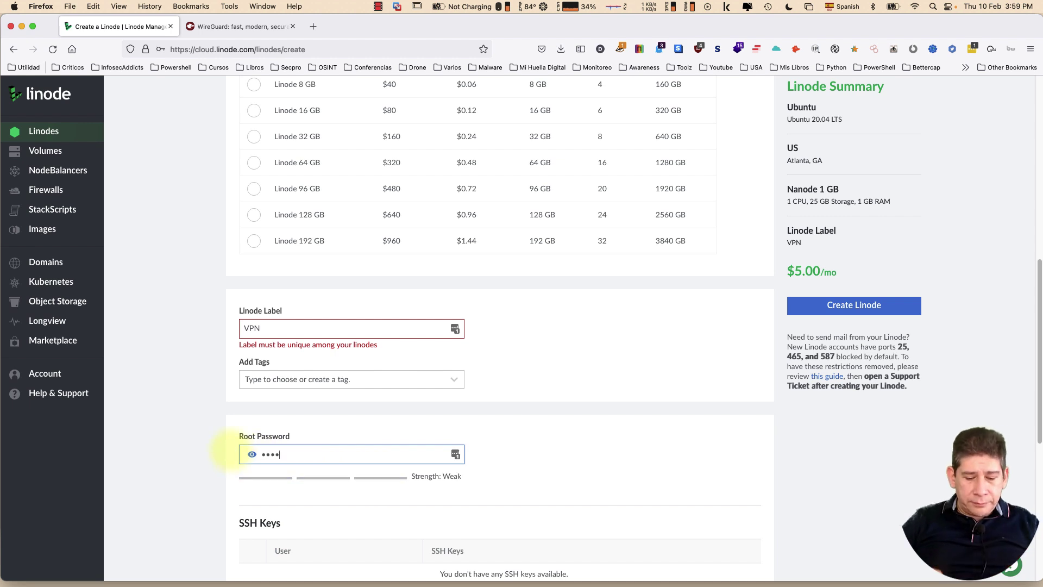
text(•)
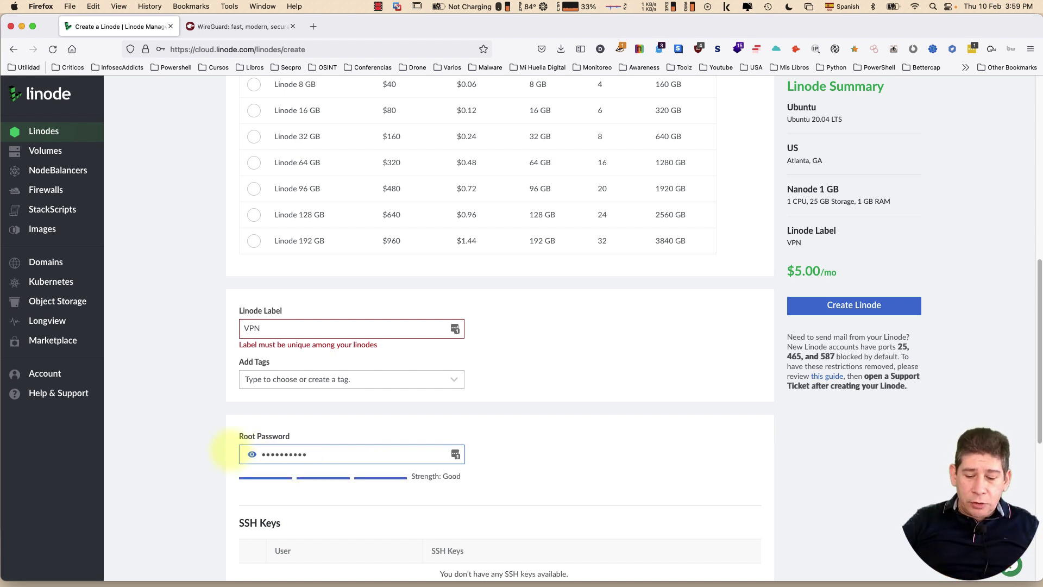
text(•)
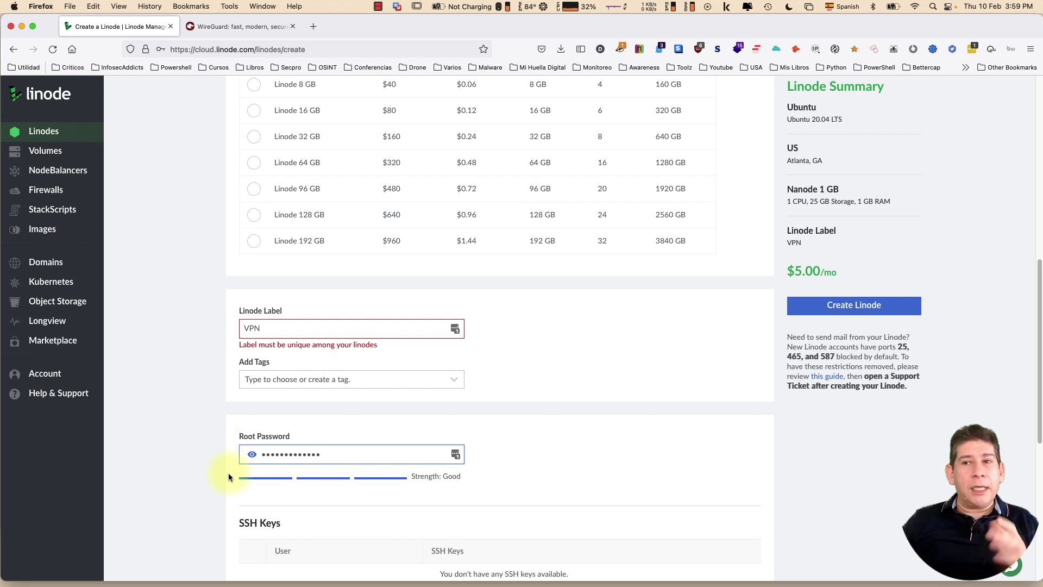
Step: Create the Linode without an SSH key, VLAN, backups or private IP
scroll(343, 449, down, 5)
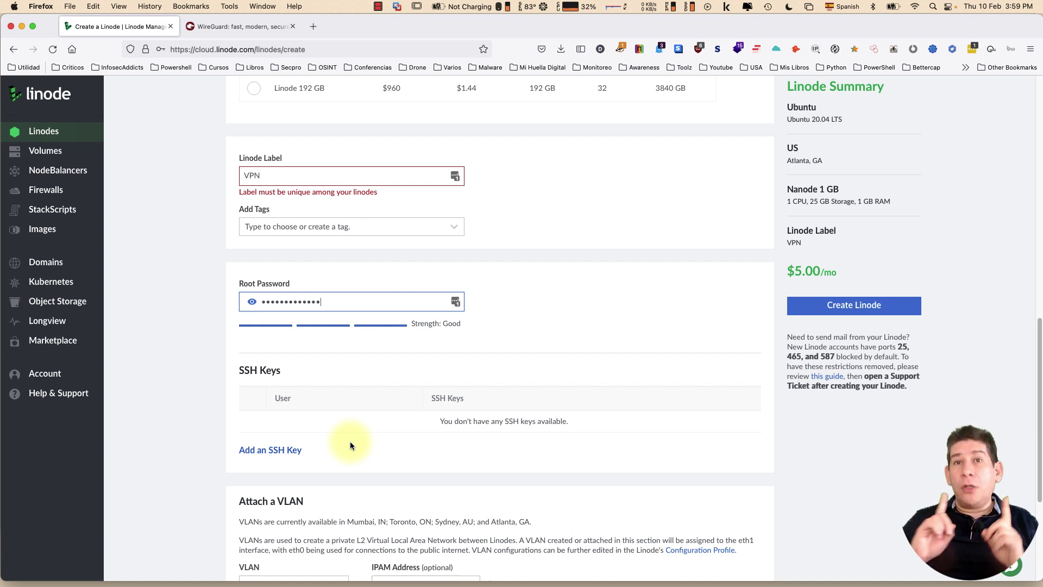
scroll(353, 438, down, 6)
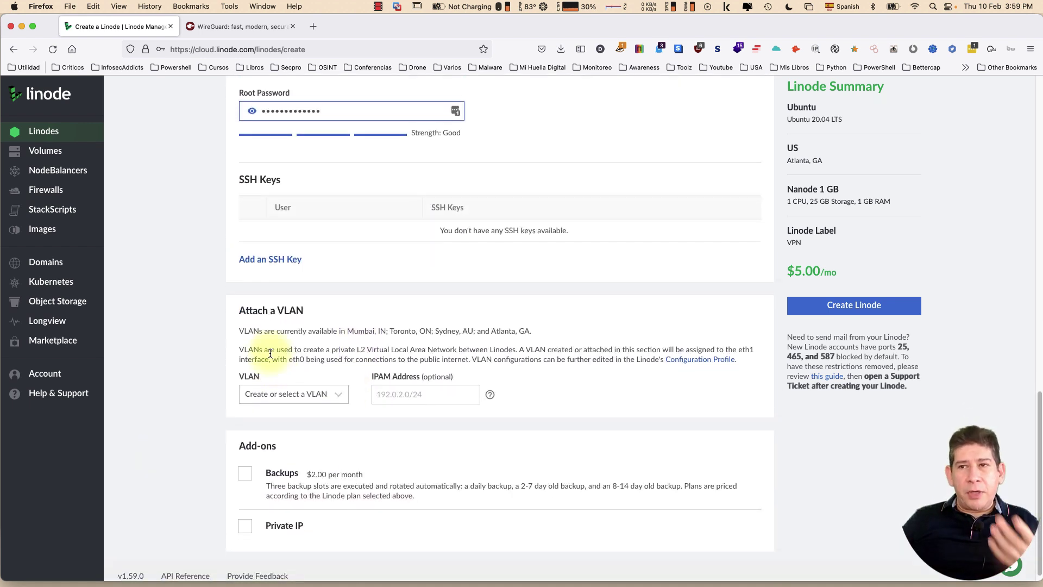
scroll(304, 522, down, 1)
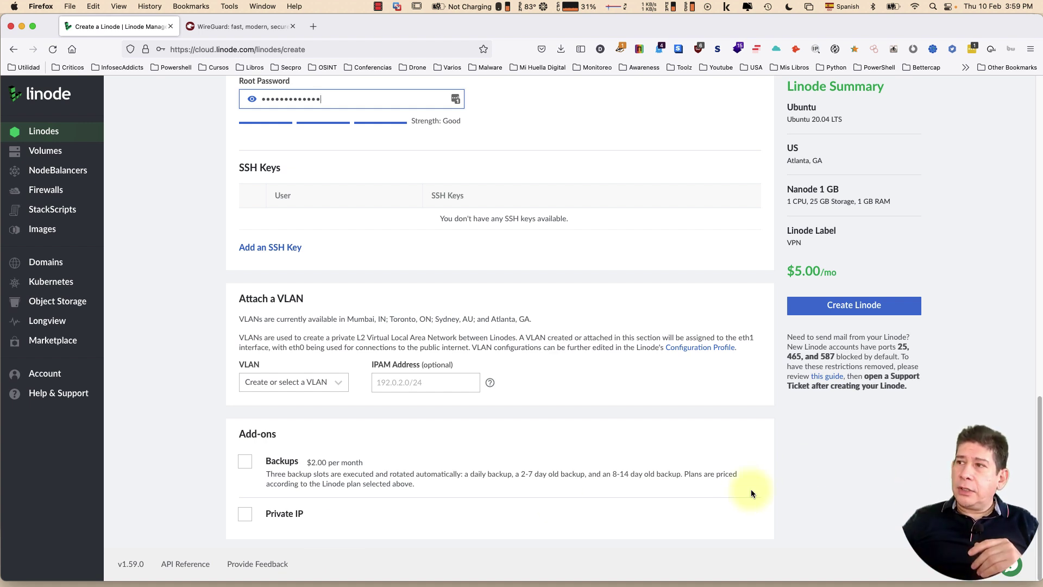
click(858, 308)
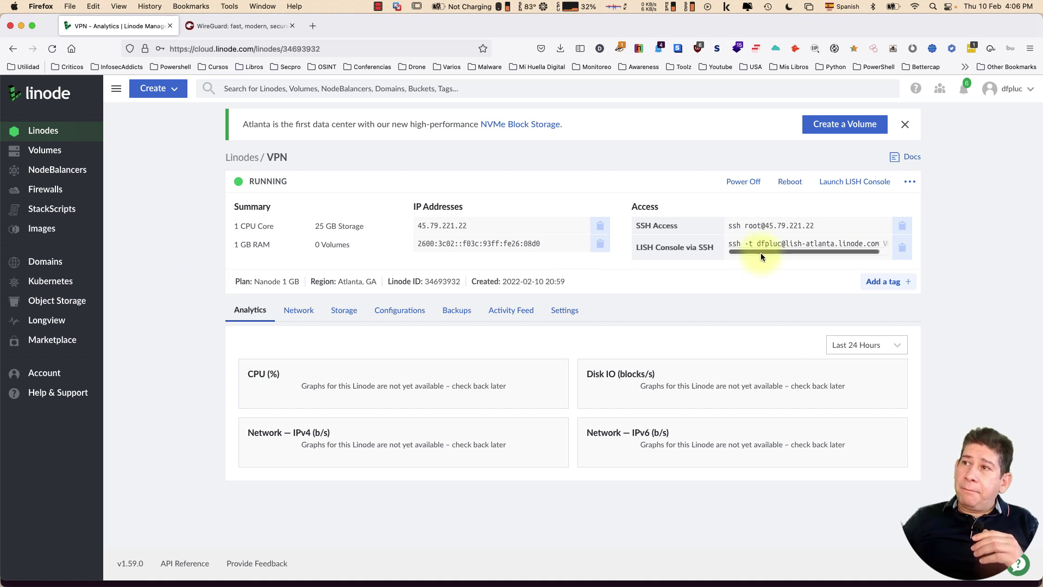
Step: Copy the VPN Linode's SSH access command and paste it at the prompt of the Kali Linux terminal
drag(801, 225, 711, 224)
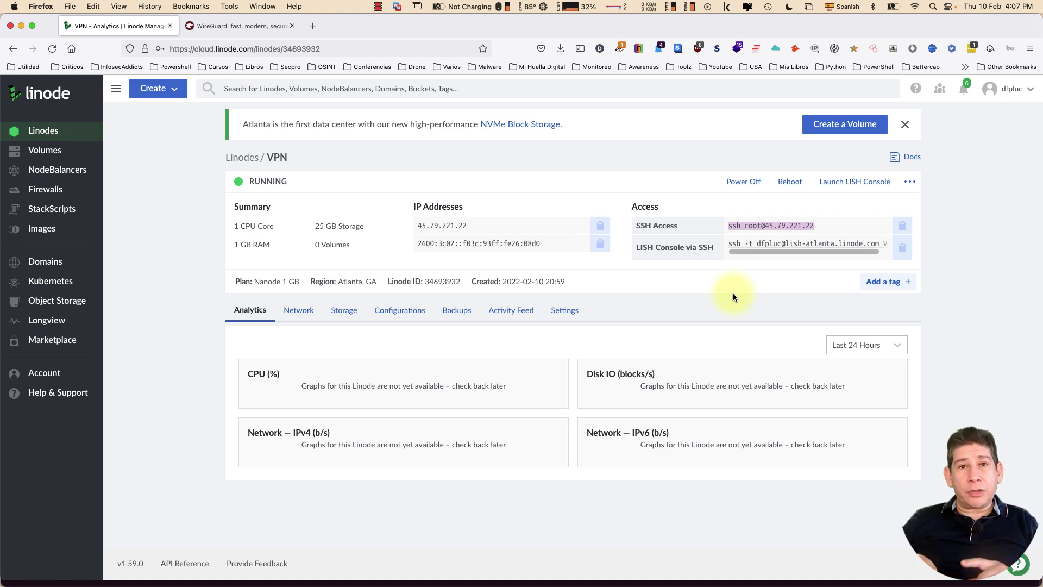
right_click(753, 225)
click(789, 231)
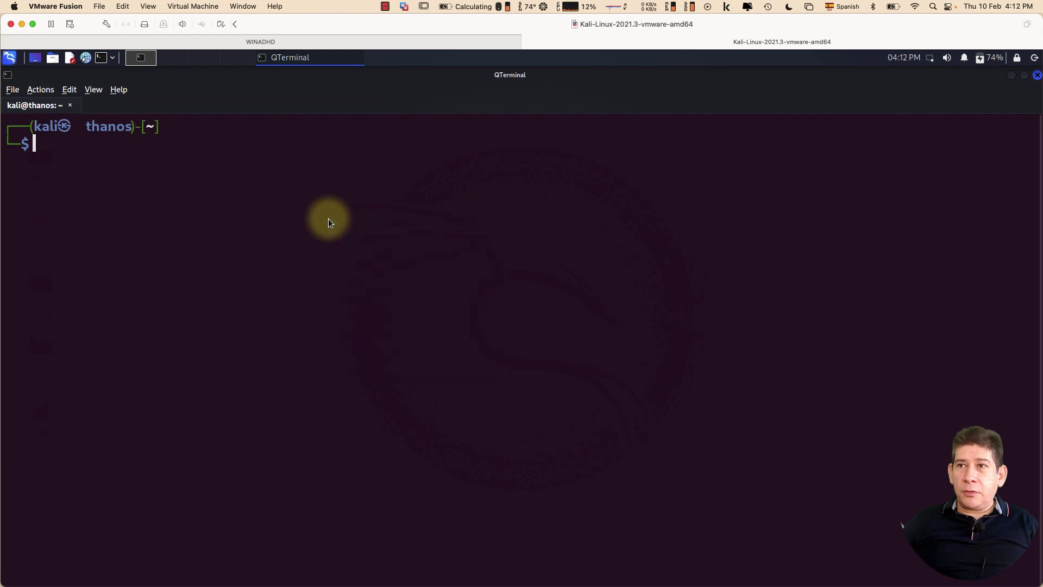
right_click(328, 222)
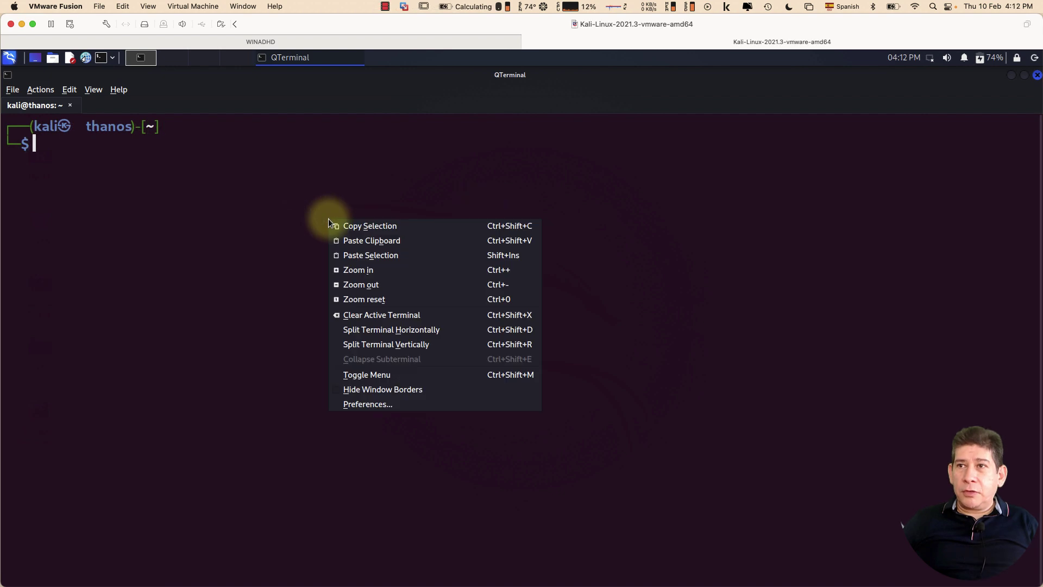
click(370, 255)
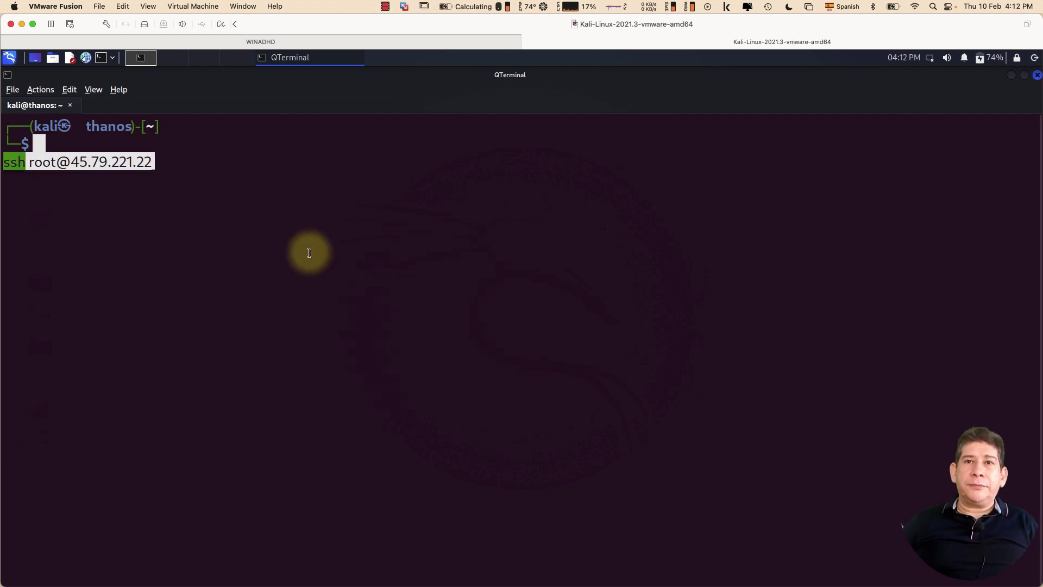
Step: Try the pasted SSH connection to the Linode and test the Kali machine's internet access by pinging google.com
key(Return)
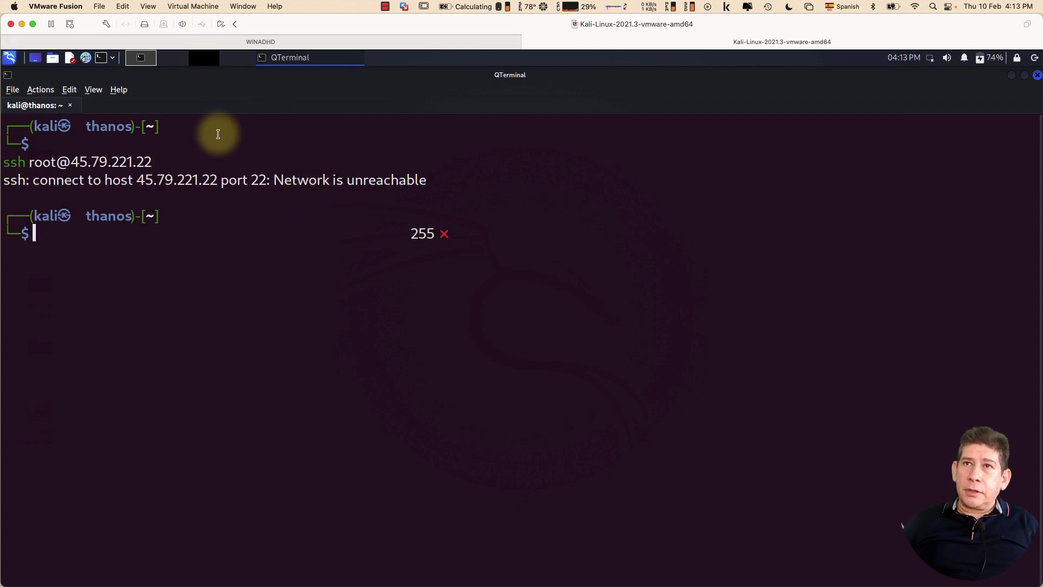
text(ping go)
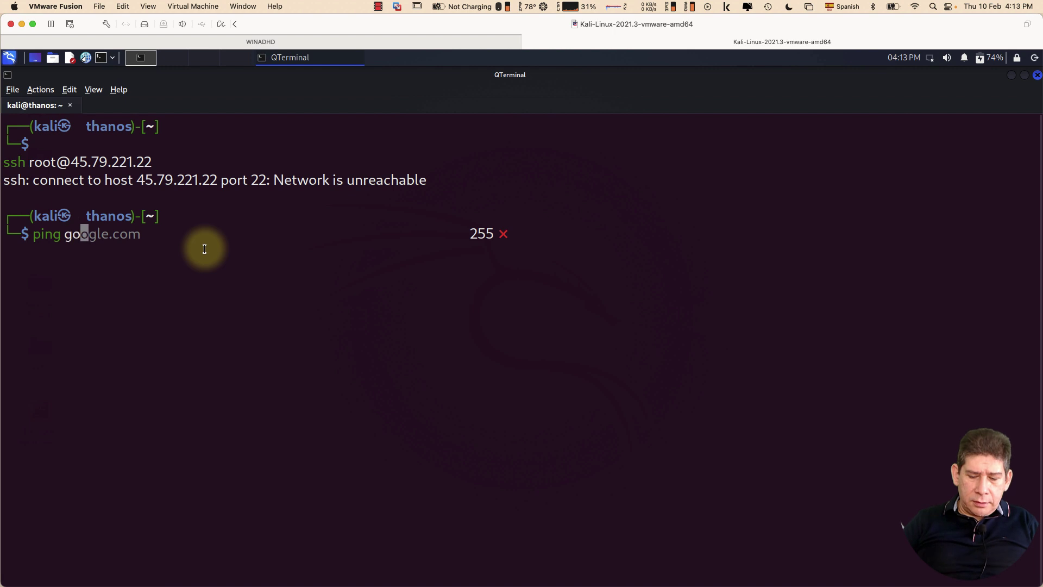
text(ogle.,com)
key(BackSpace)
key(BackSpace)
key(BackSpace)
key(BackSpace)
text(com)
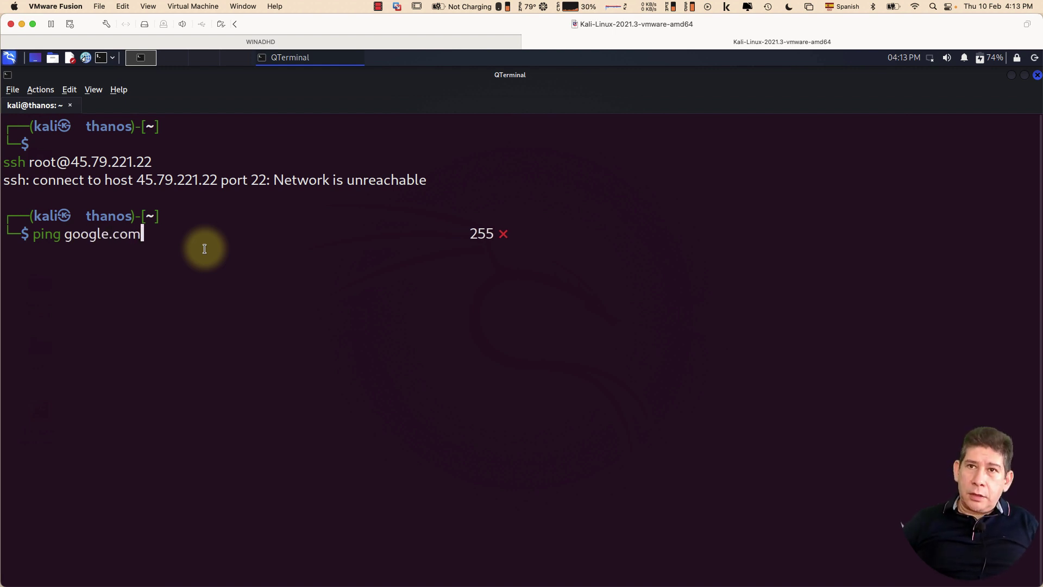
key(Return)
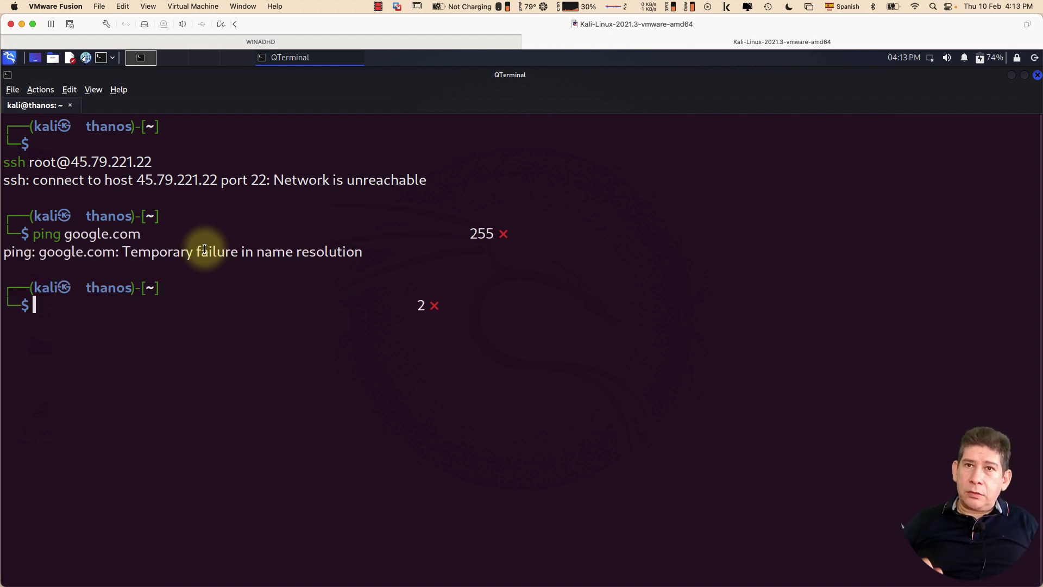
Step: Connect the Kali virtual machine's network adapter and set it to bridged networking over Wi-Fi
click(107, 24)
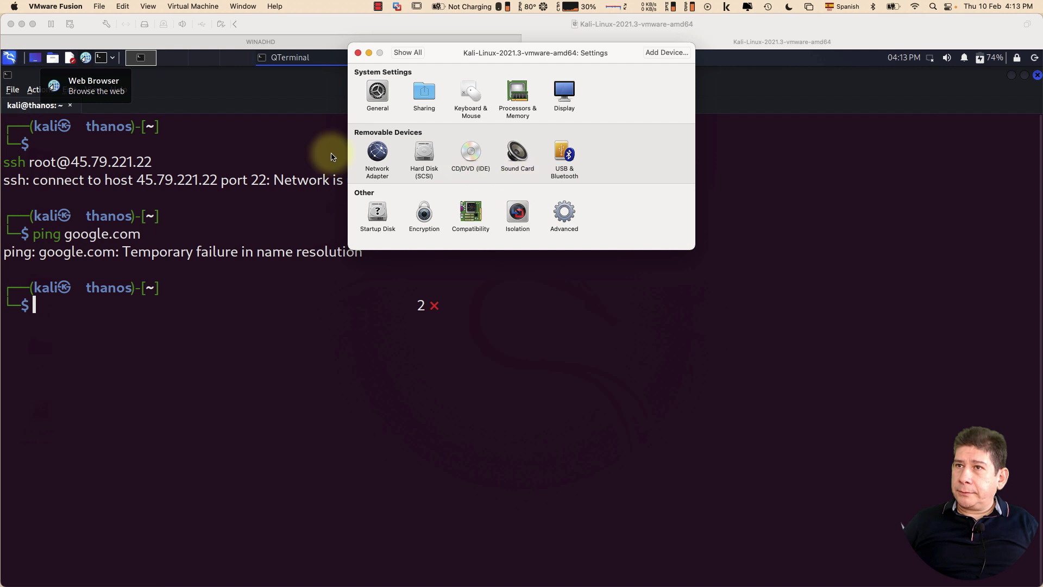
click(382, 155)
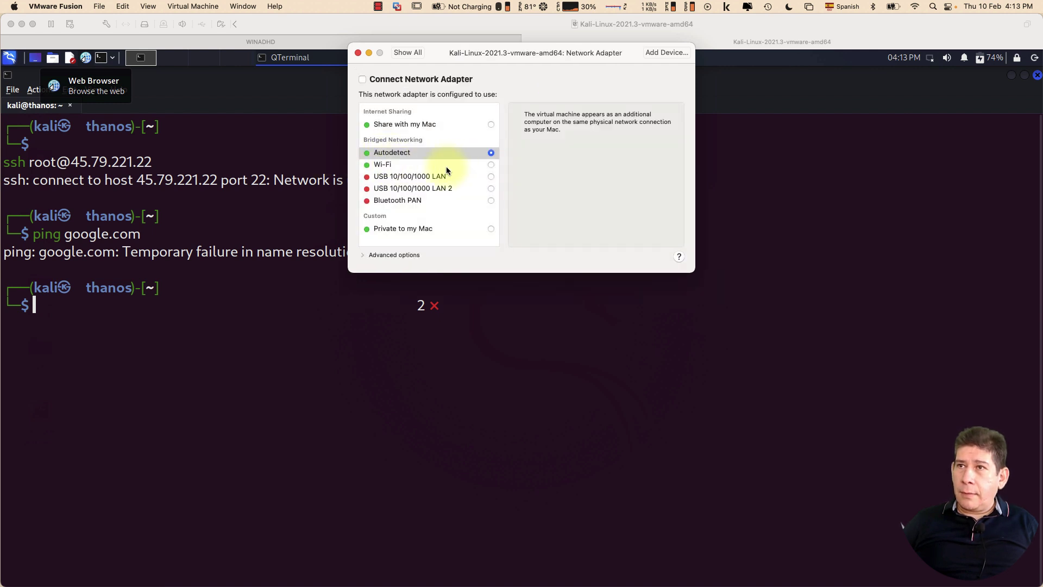
click(490, 164)
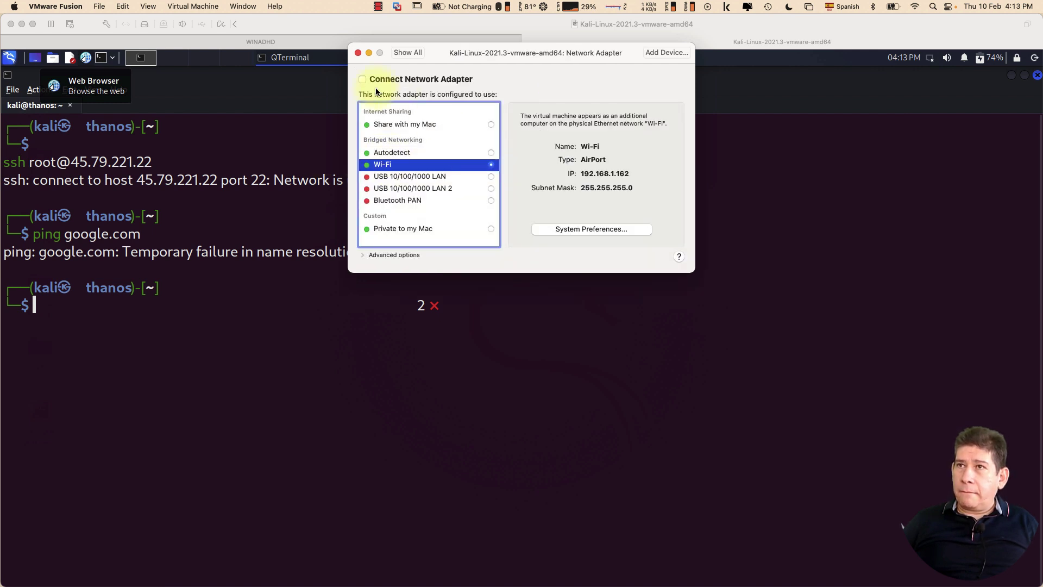
click(363, 80)
click(488, 164)
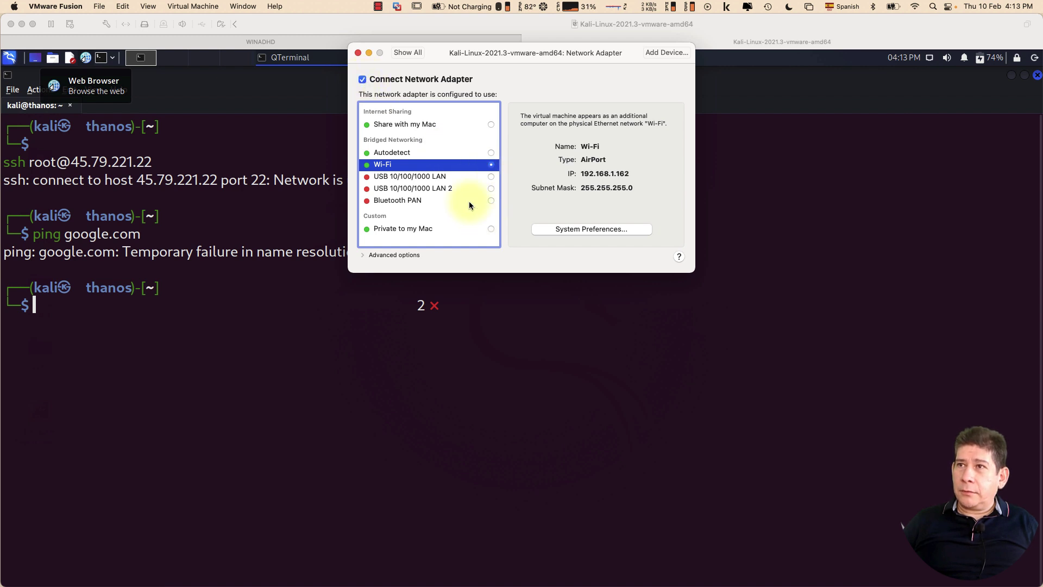
click(358, 53)
Step: Repeat the ping to google.com, stop it after a few replies and clear the terminal
key(Up)
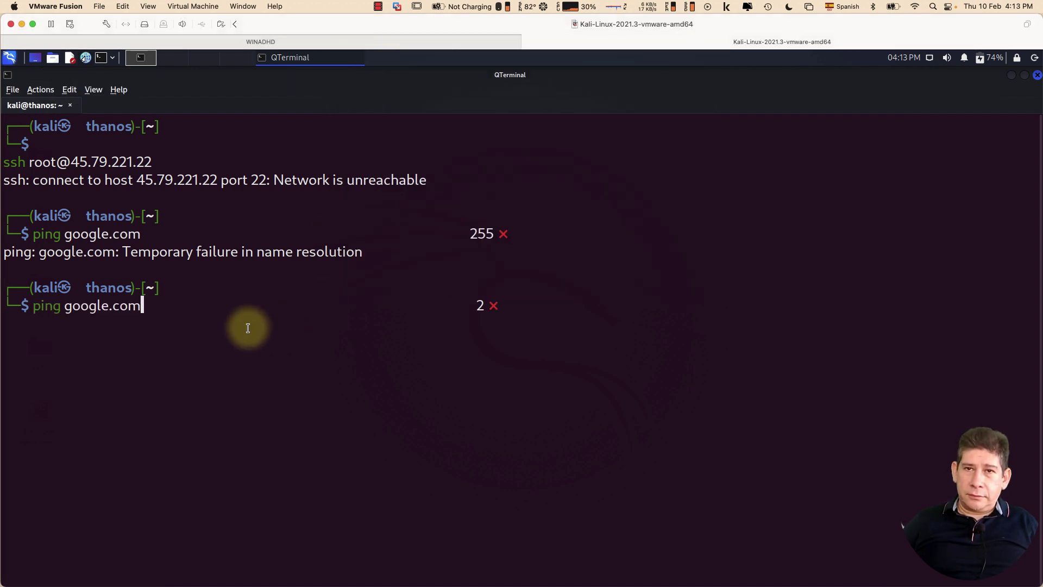
key(Return)
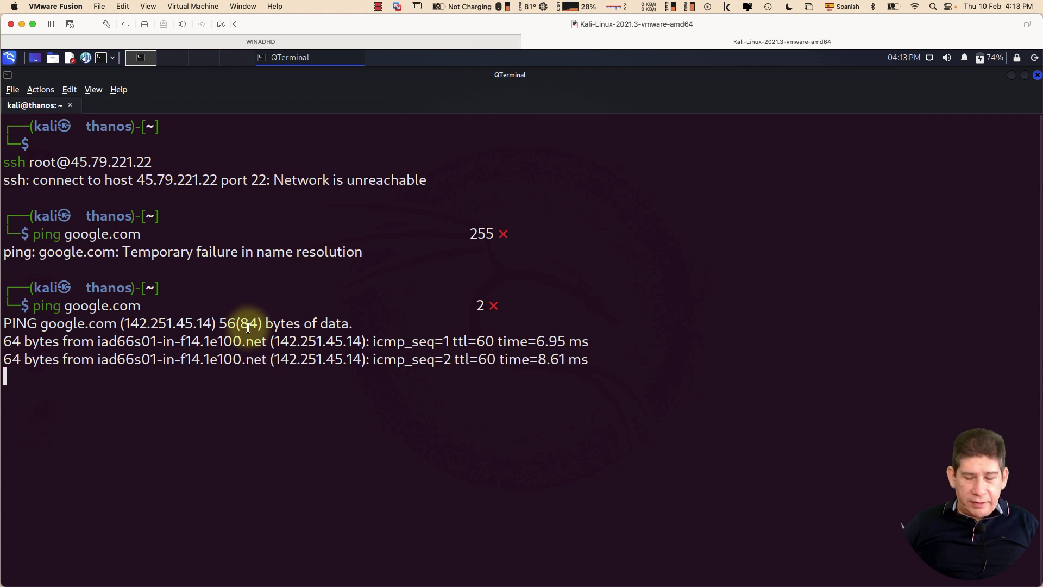
key(ctrl+c)
key(ctrl+l)
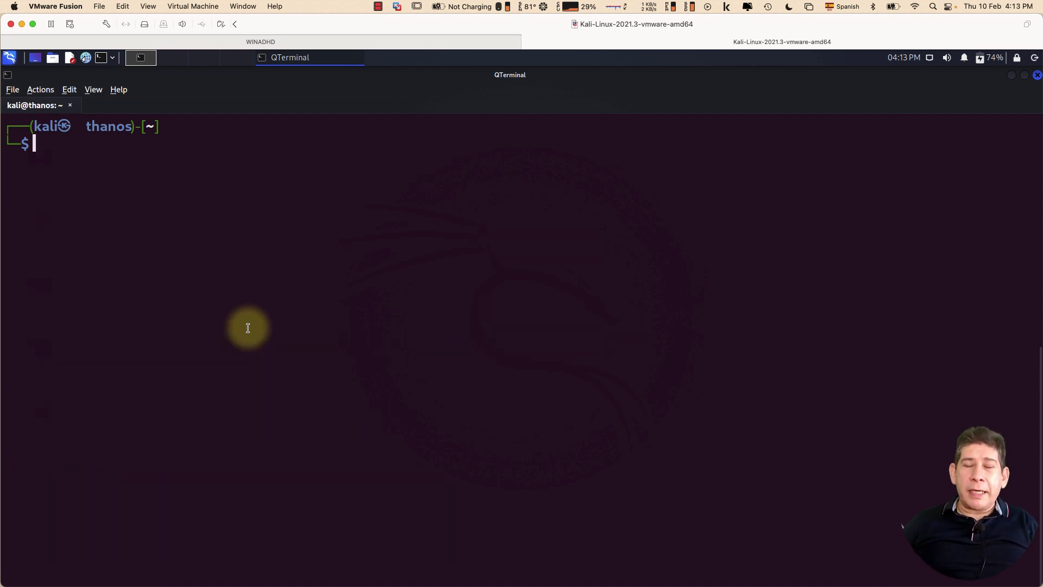
text(ping)
key(Right)
key(ctrl+u)
key(ctrl+shift+v)
key(Up)
key(Delete)
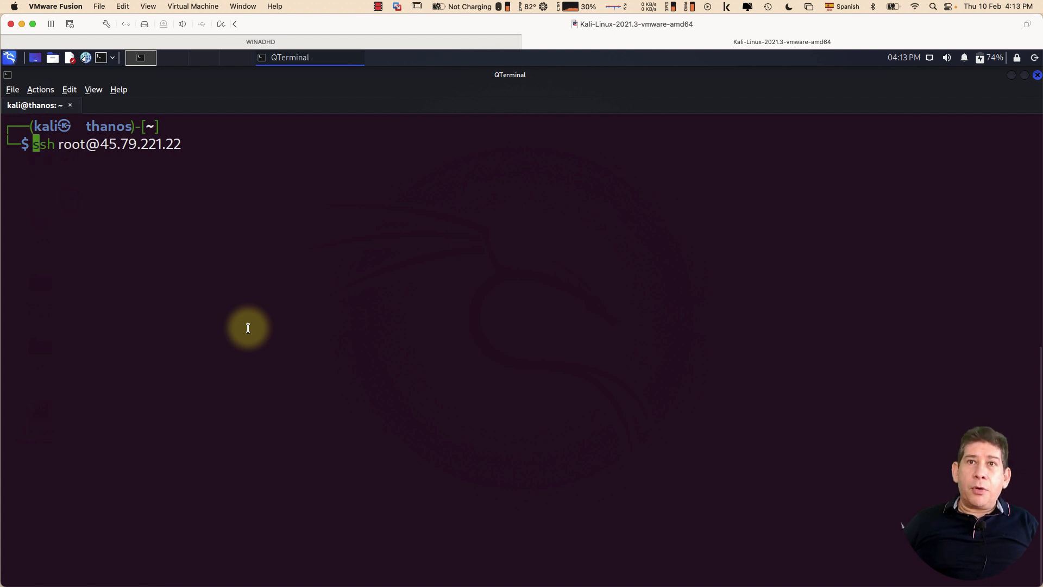
Step: Examine the root user and the server's IP address in the SSH command
key(Right)
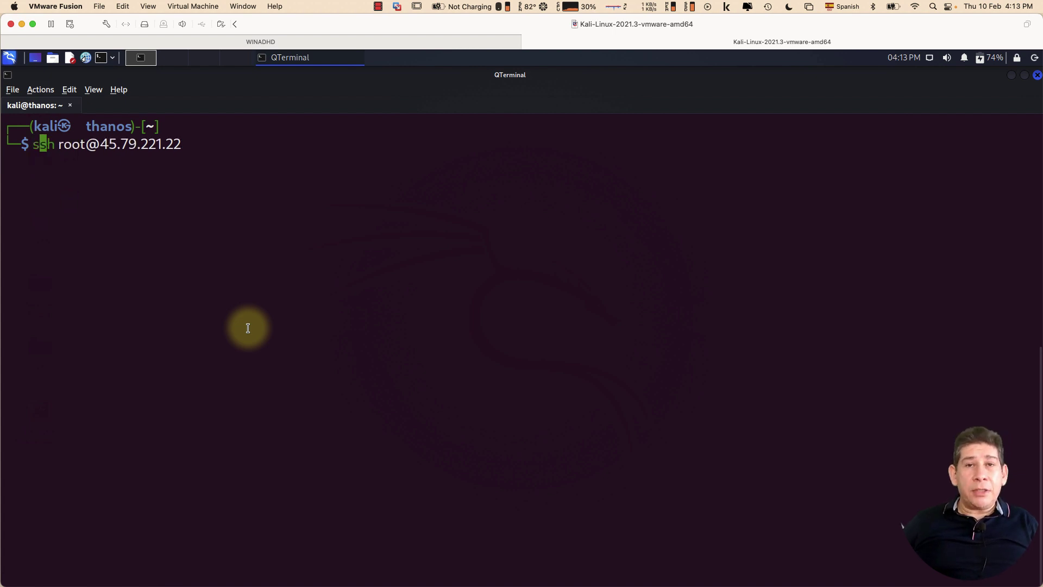
key(Right)
key(Right)
key(Right)
key(Right)
key(Right)
key(Right)
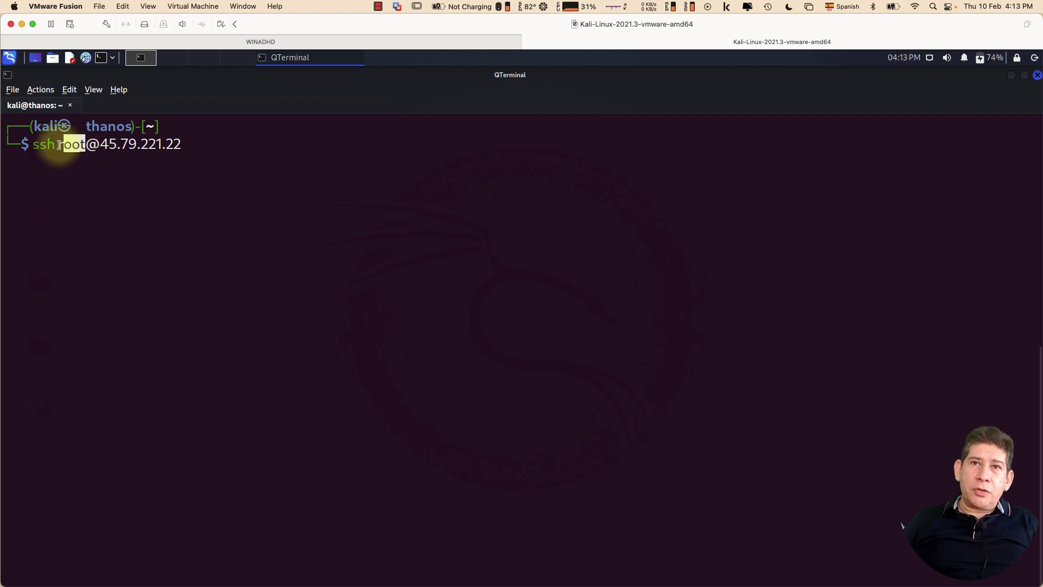
drag(64, 144, 183, 146)
click(229, 150)
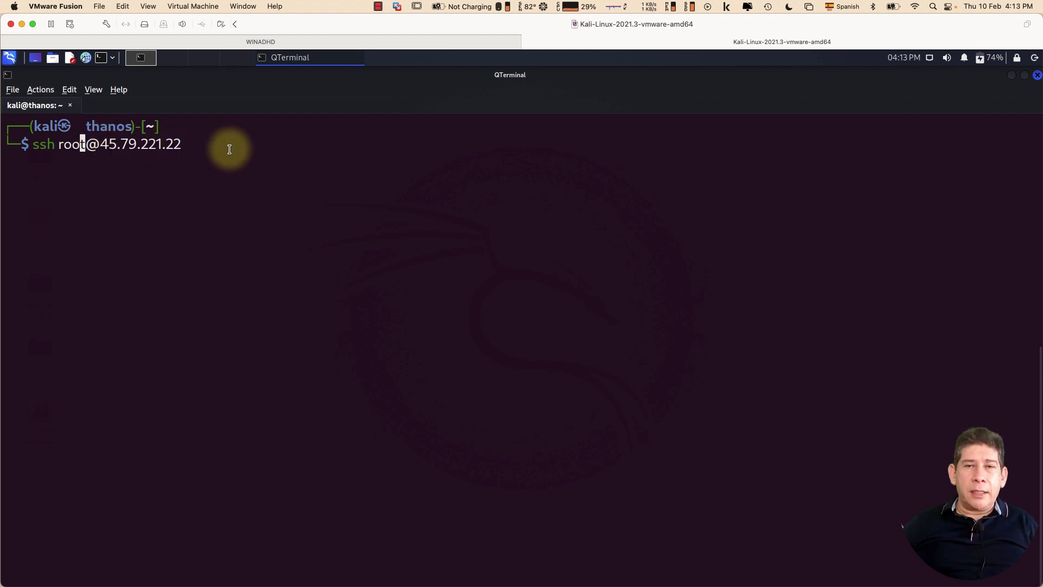
key(Return)
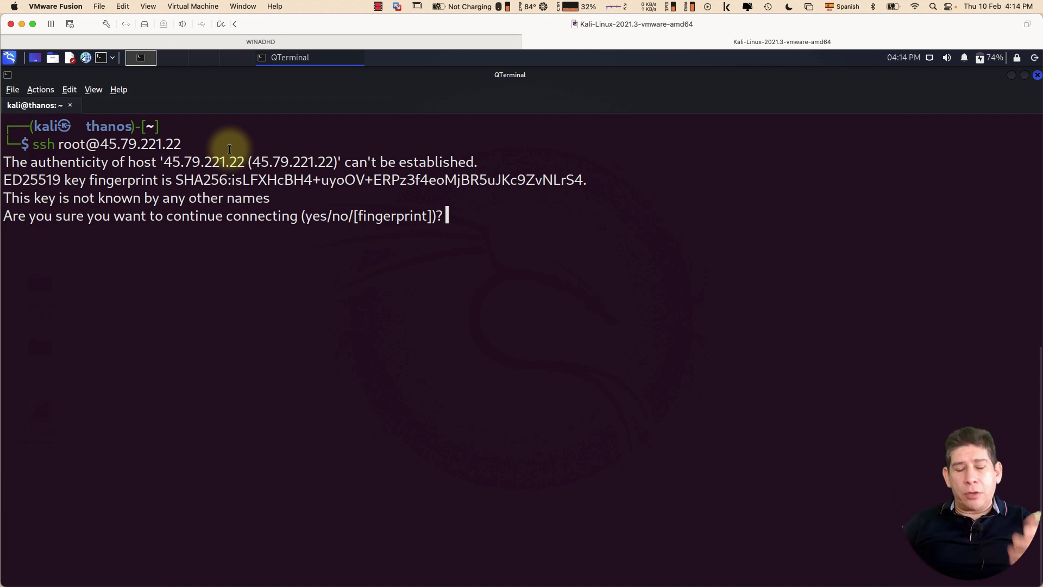
text(yes)
key(Return)
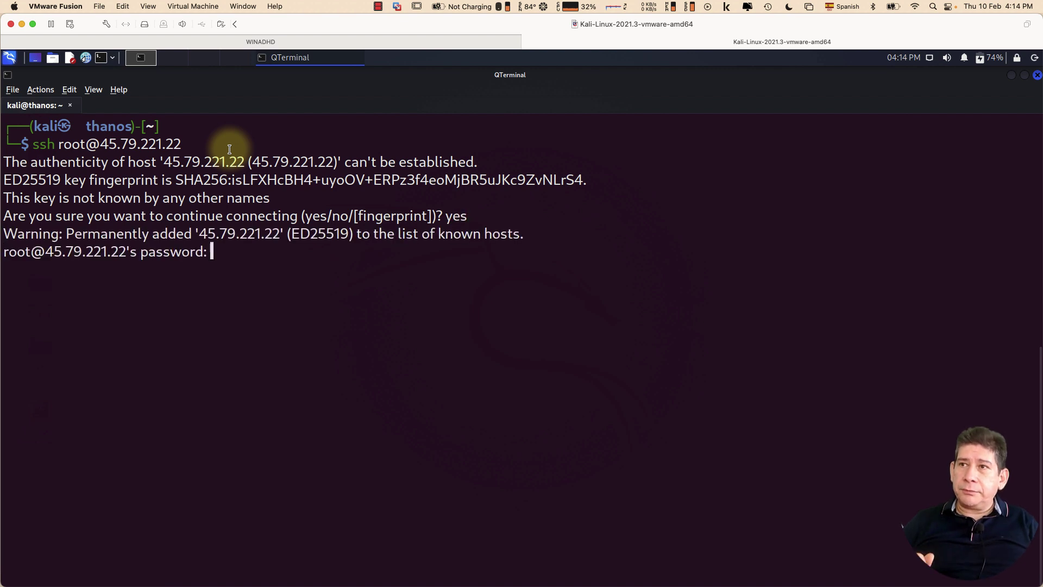